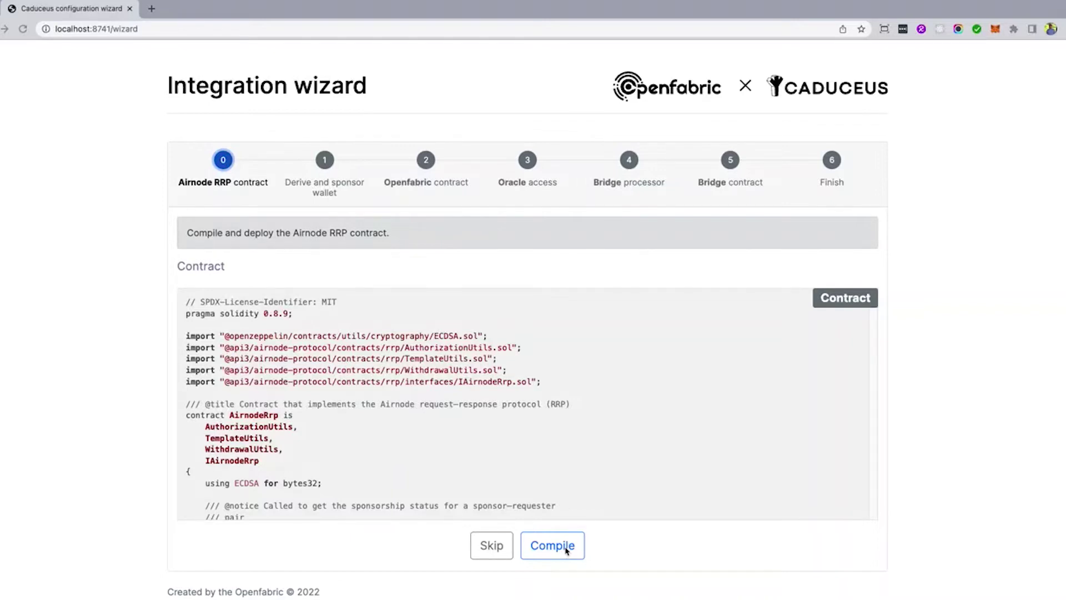
- Compile and deploy the Airnode RRP contract, confirming the deployment transaction in MetaMask
{"action": "left_click", "coordinate": [565, 549]}
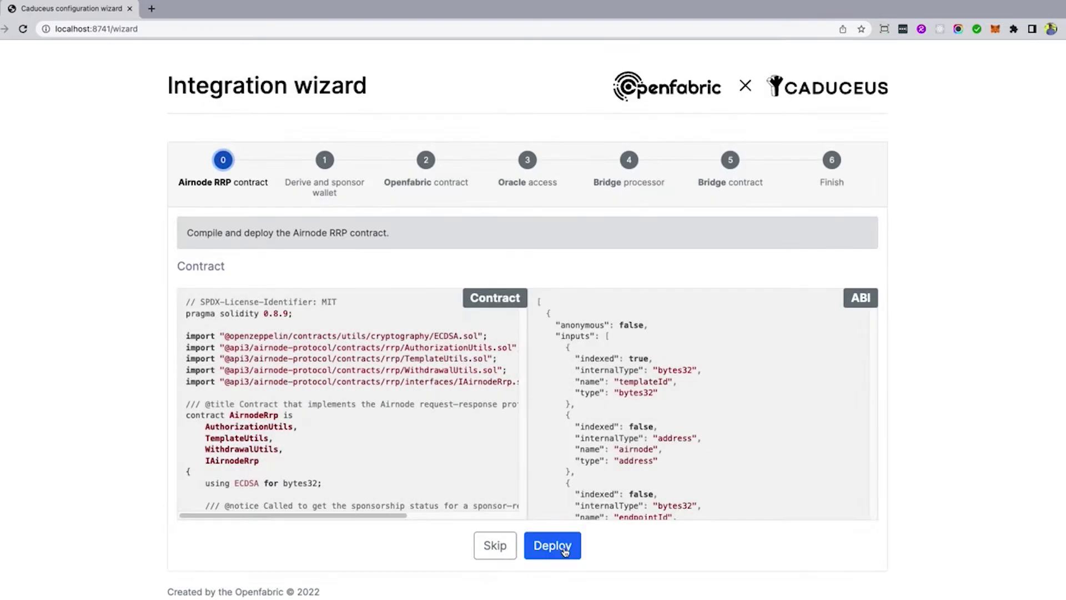
{"action": "left_click", "coordinate": [565, 549]}
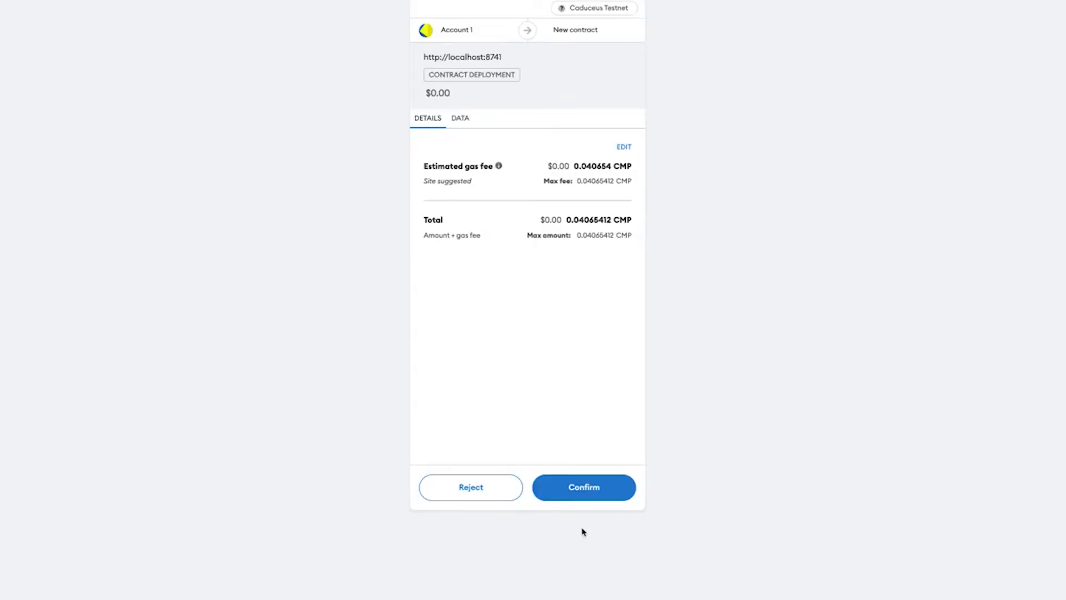
{"action": "left_click", "coordinate": [587, 491]}
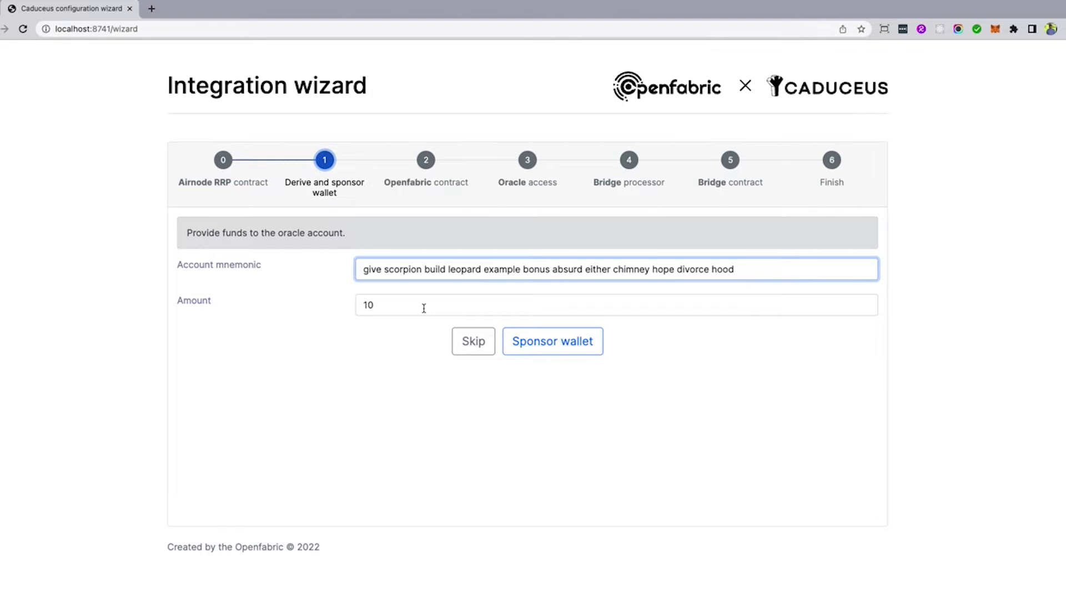
- Change the sponsor amount from 10 to 5 and fund the sponsor wallet, approving in MetaMask
{"action": "double_click", "coordinate": [423, 307]}
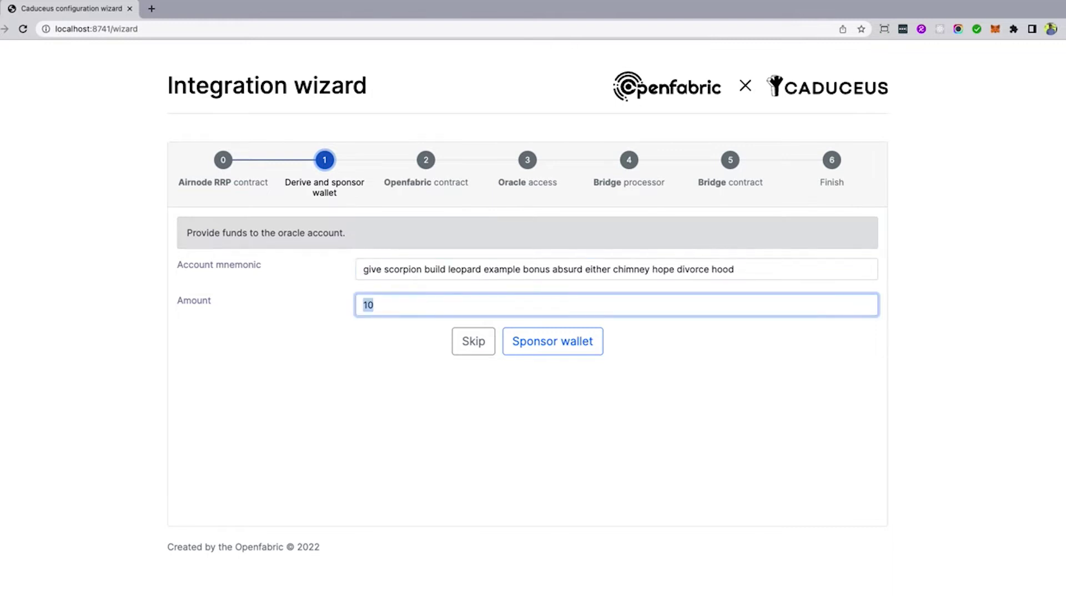
{"action": "type", "text": "5"}
{"action": "left_click", "coordinate": [534, 346]}
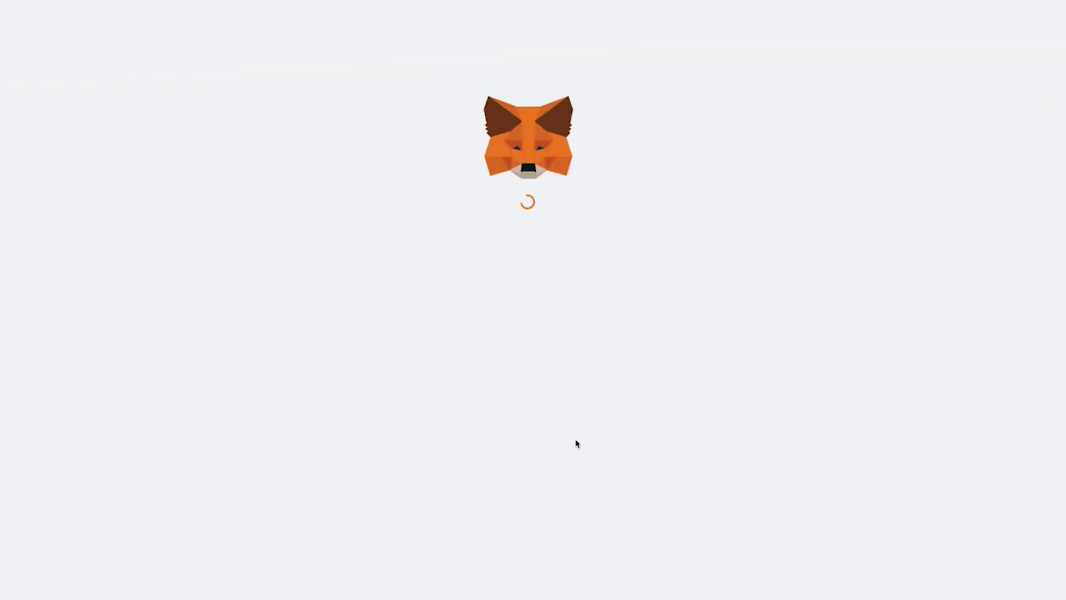
{"action": "left_click", "coordinate": [581, 485]}
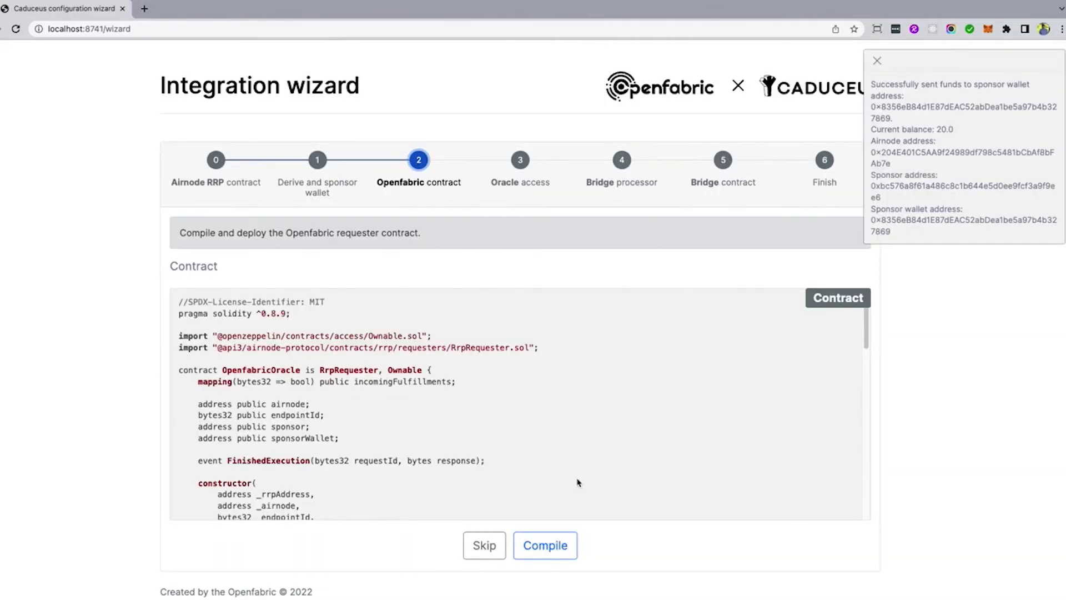
- Compile and deploy the Openfabric requester contract, approving the deployment in MetaMask
{"action": "left_click", "coordinate": [554, 547]}
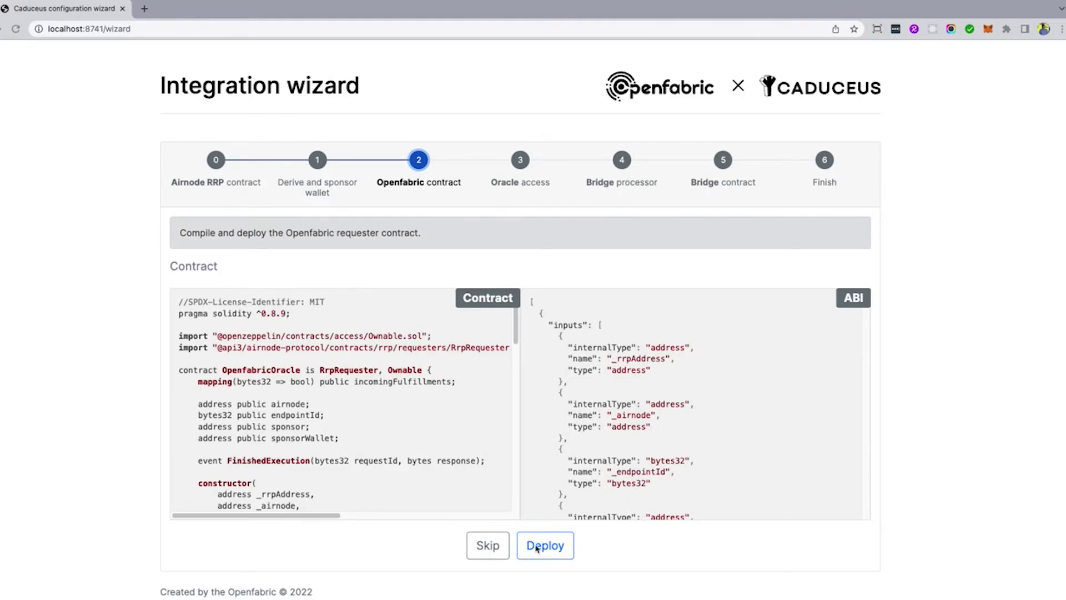
{"action": "left_click", "coordinate": [540, 548]}
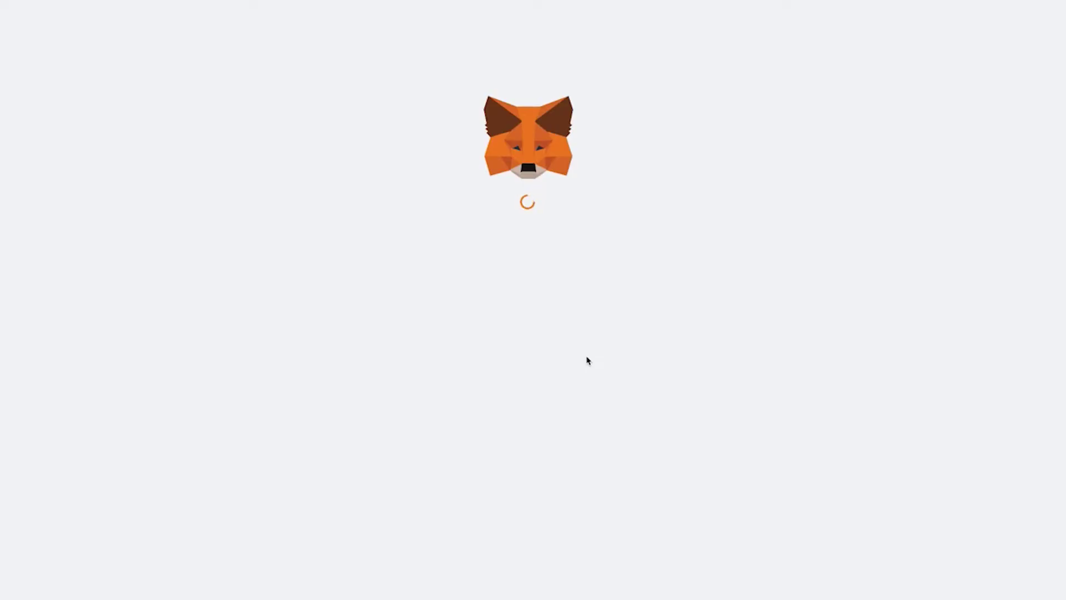
{"action": "left_click", "coordinate": [586, 489]}
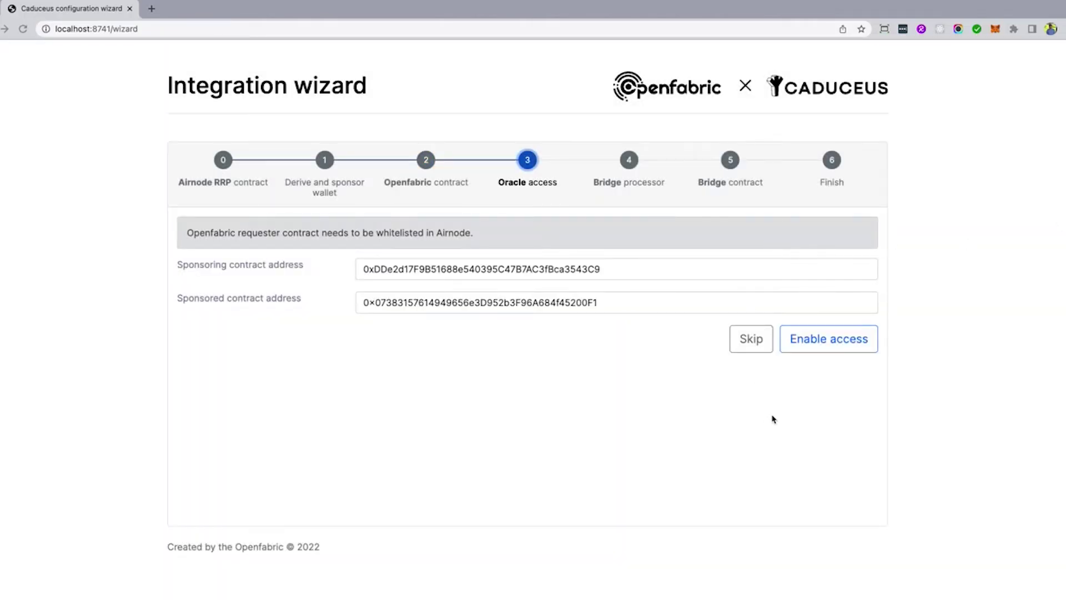
- Whitelist the requester contract in Airnode and save the downloaded bridge processor indexer file
{"action": "left_click", "coordinate": [832, 351]}
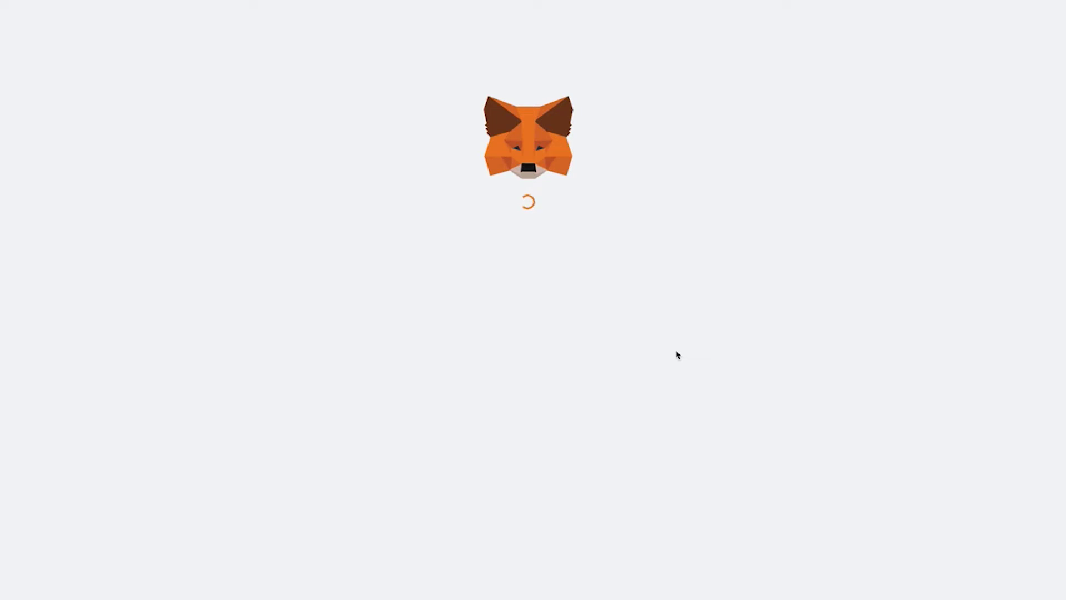
{"action": "left_click", "coordinate": [582, 498]}
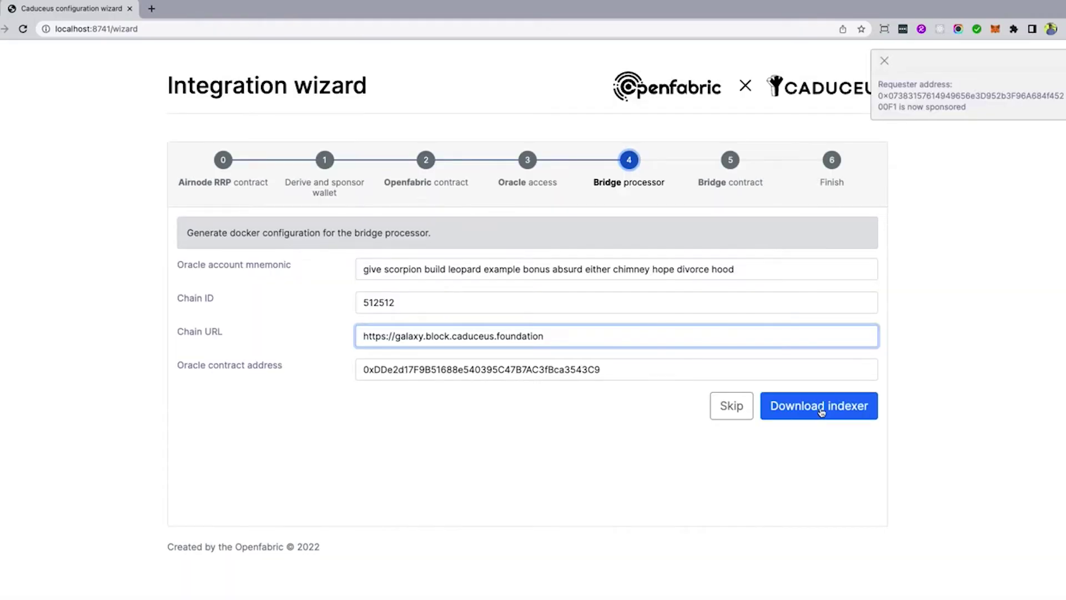
{"action": "left_click", "coordinate": [821, 412]}
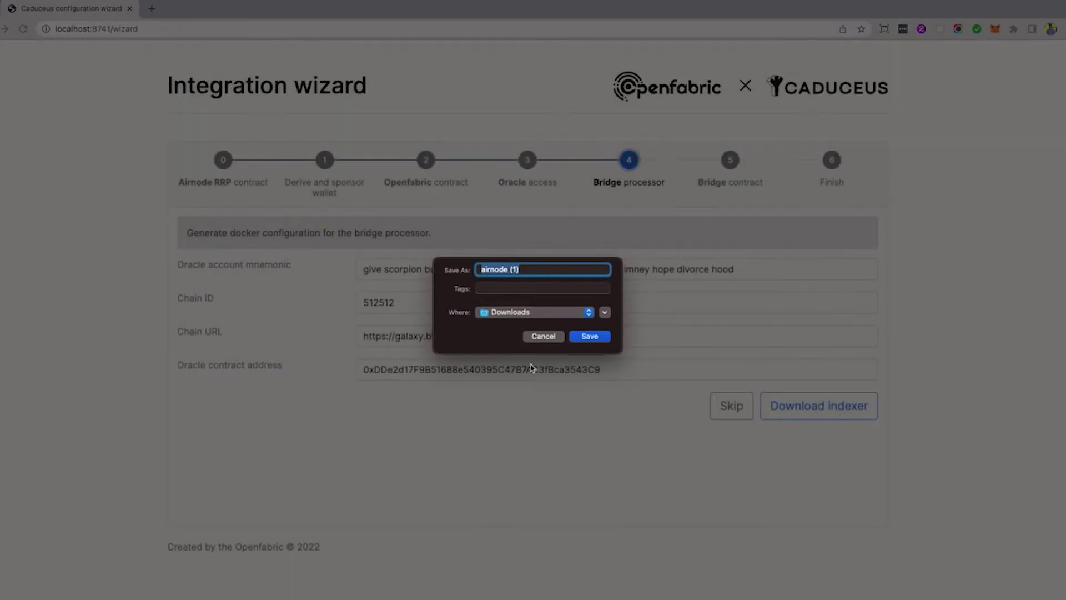
{"action": "left_click", "coordinate": [589, 335]}
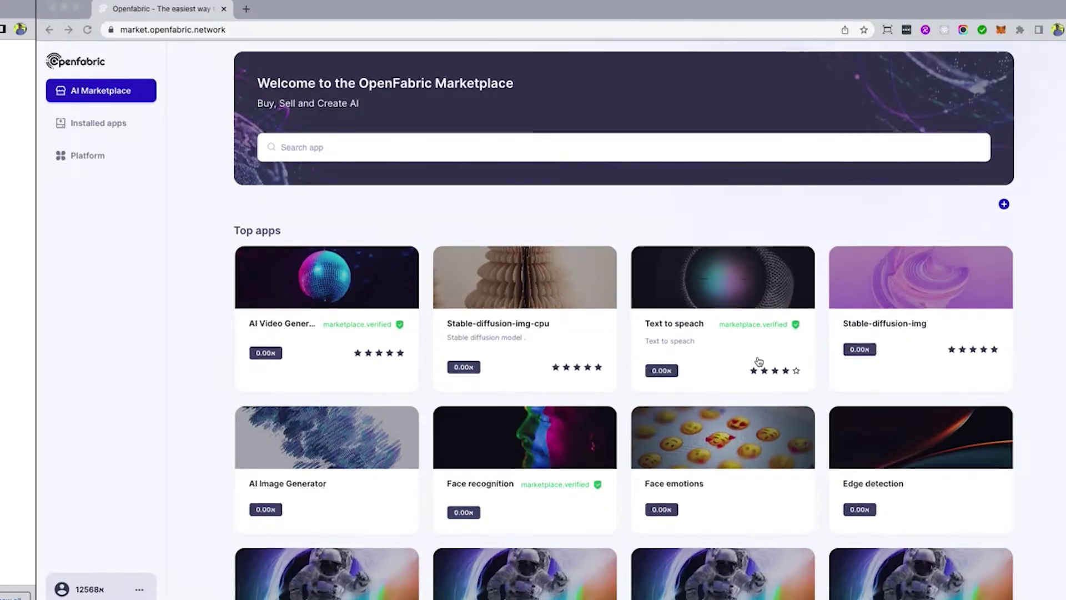
{"action": "scroll", "coordinate": [720, 367], "scroll_direction": "down", "scroll_amount": 4}
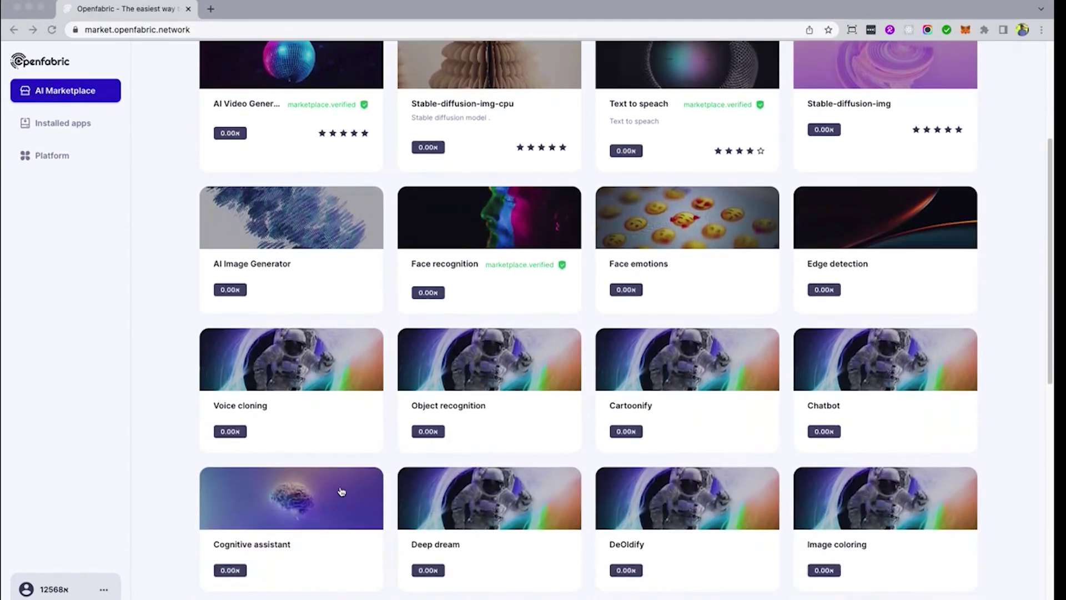
- Ask the sleepy_benz Cognitive assistant instance 'what is ai', read its answer, and go back
{"action": "left_click", "coordinate": [300, 508]}
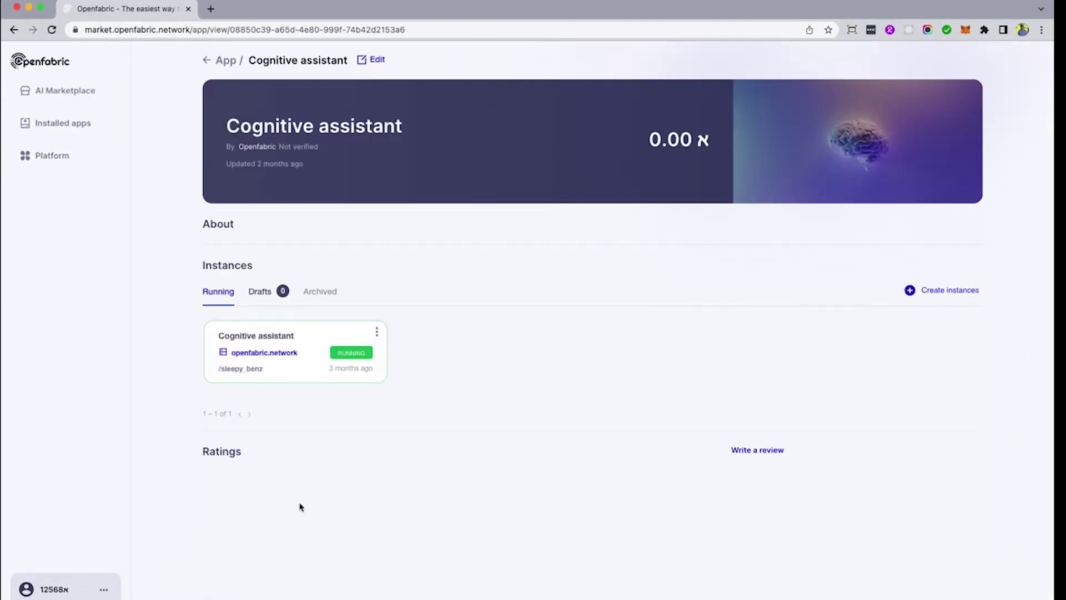
{"action": "left_click", "coordinate": [268, 365]}
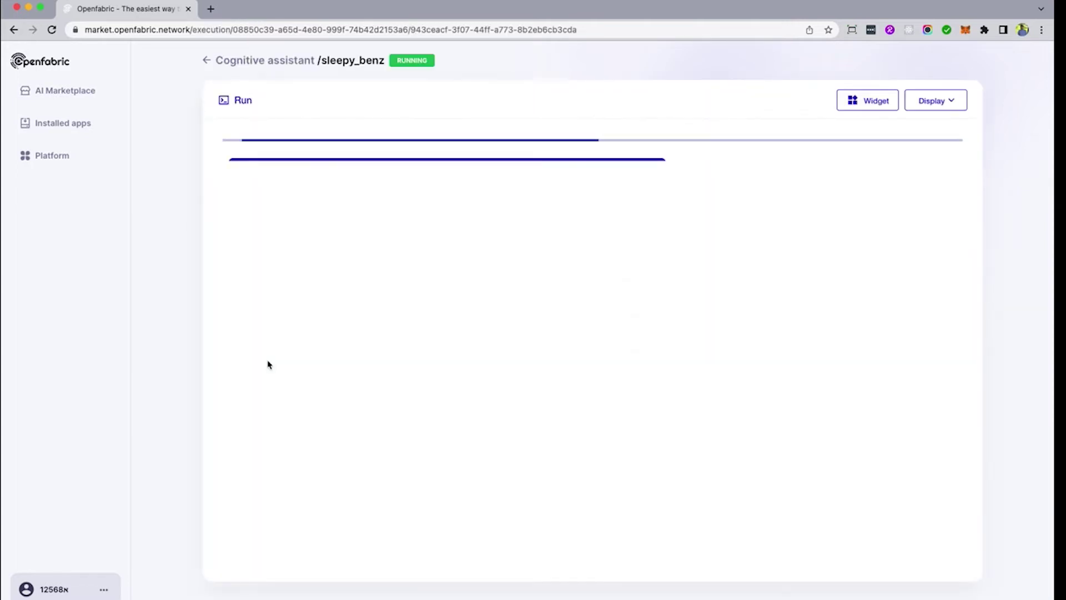
{"action": "left_click", "coordinate": [330, 240]}
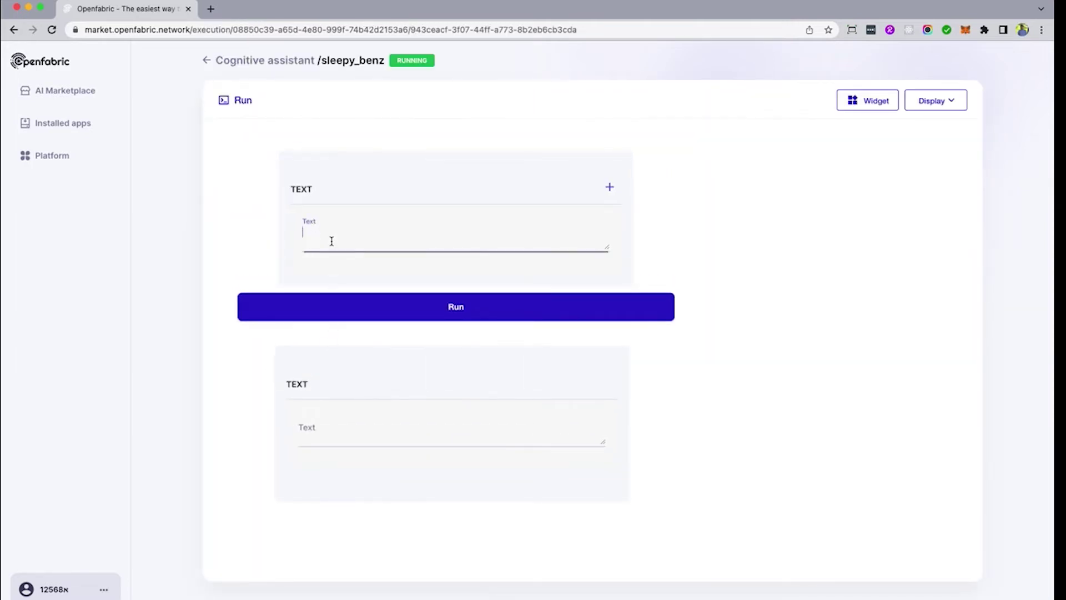
{"action": "type", "text": "what "}
{"action": "type", "text": "is ai"}
{"action": "left_click", "coordinate": [464, 317]}
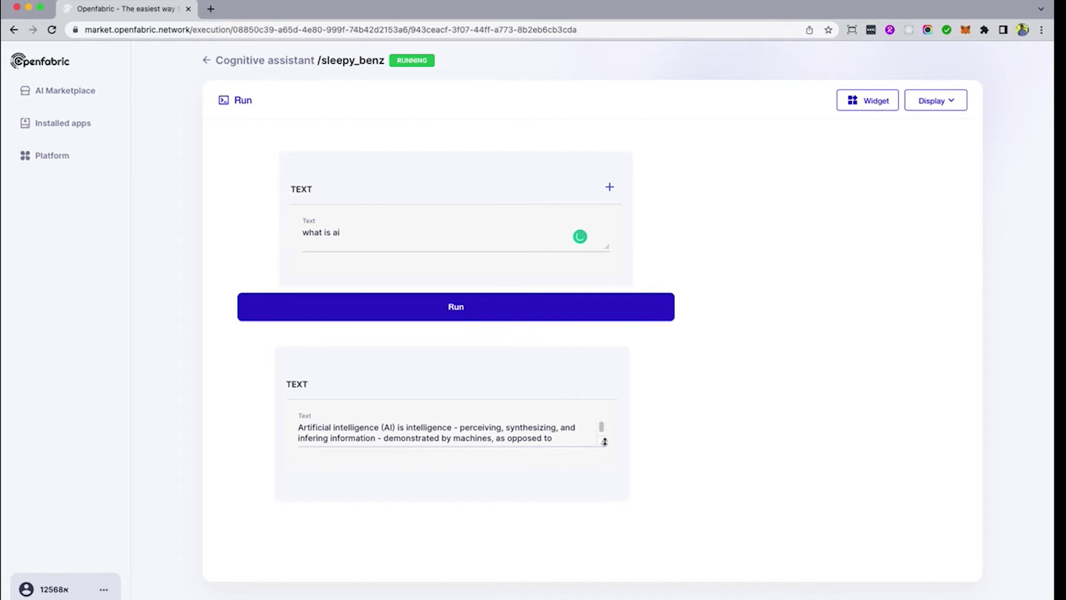
{"action": "left_click_drag", "start_coordinate": [603, 442], "coordinate": [604, 479]}
{"action": "scroll", "coordinate": [605, 480], "scroll_direction": "down", "scroll_amount": 10}
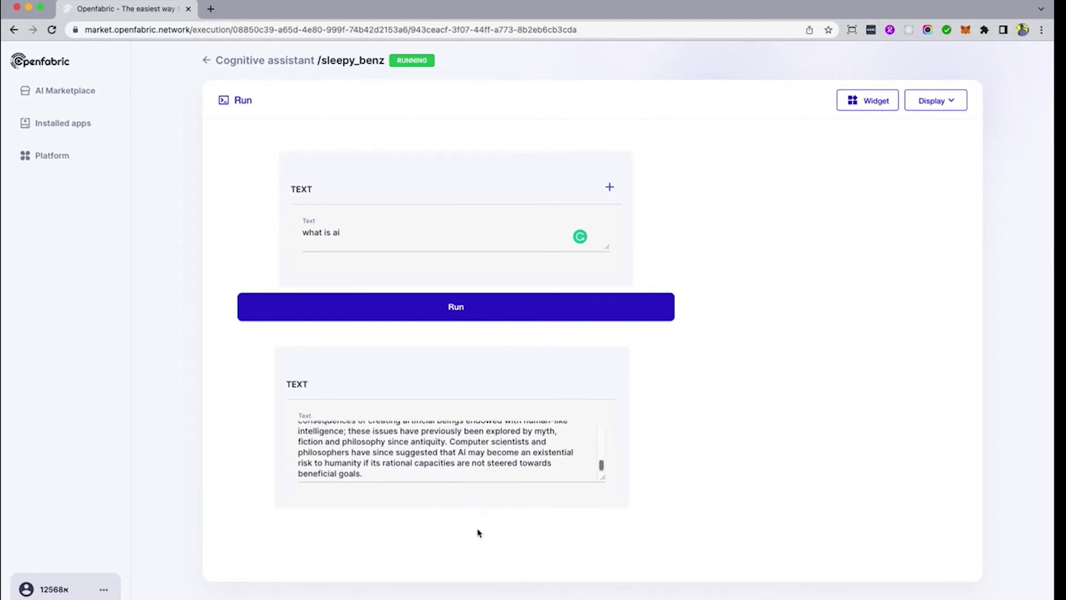
{"action": "scroll", "coordinate": [483, 457], "scroll_direction": "up", "scroll_amount": 2}
{"action": "scroll", "coordinate": [486, 457], "scroll_direction": "up", "scroll_amount": 5}
{"action": "scroll", "coordinate": [486, 457], "scroll_direction": "up", "scroll_amount": 3}
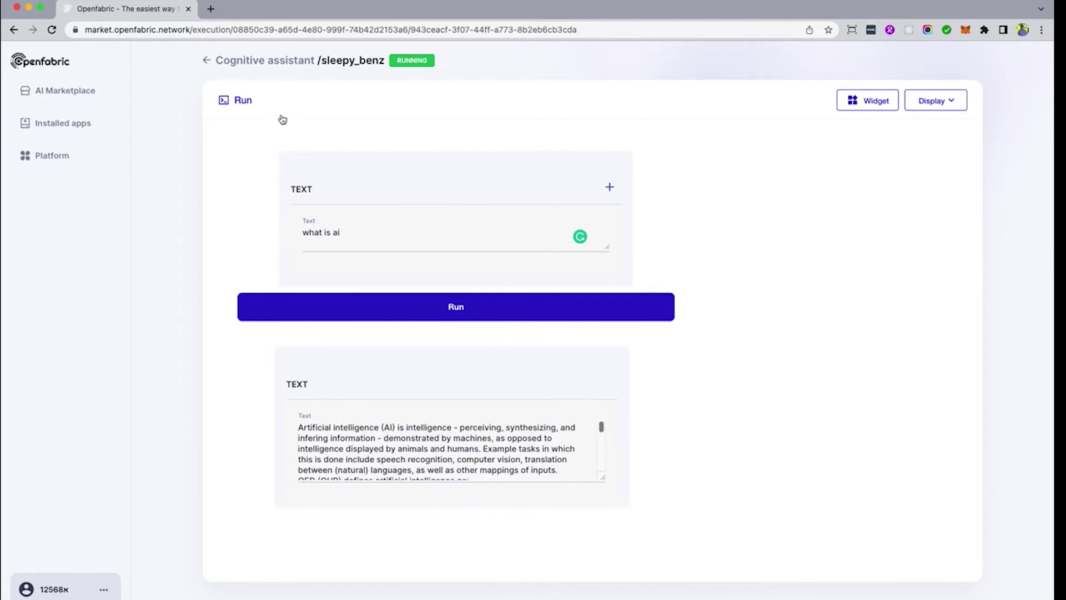
{"action": "left_click", "coordinate": [219, 65]}
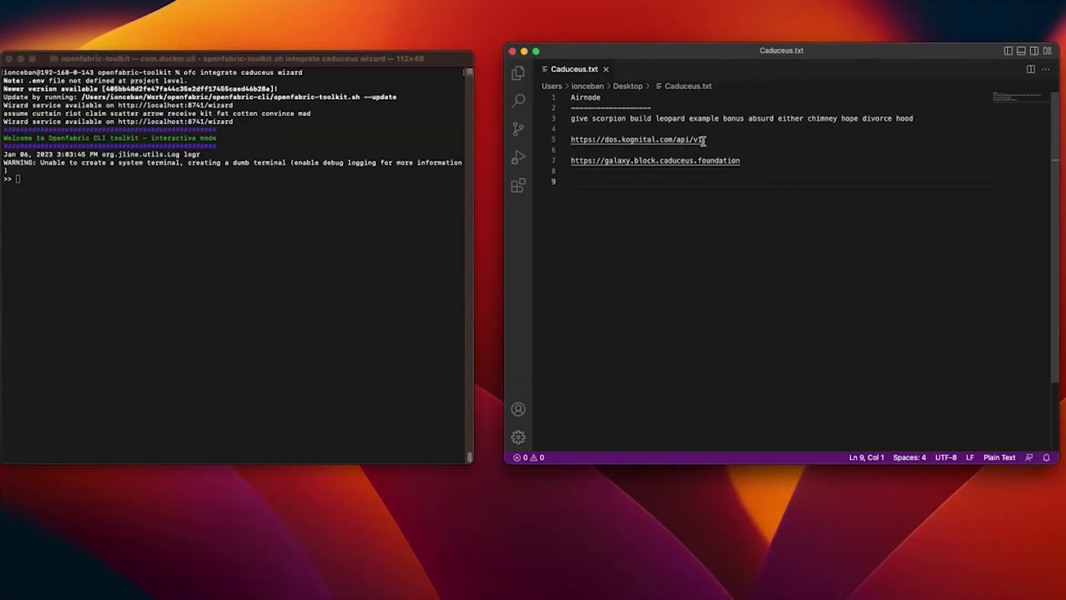
- Paste the access URL from the notes, pick Cognitive assistant and /festive_mcclintock, and generate the contract
{"action": "left_click_drag", "start_coordinate": [702, 139], "coordinate": [572, 142]}
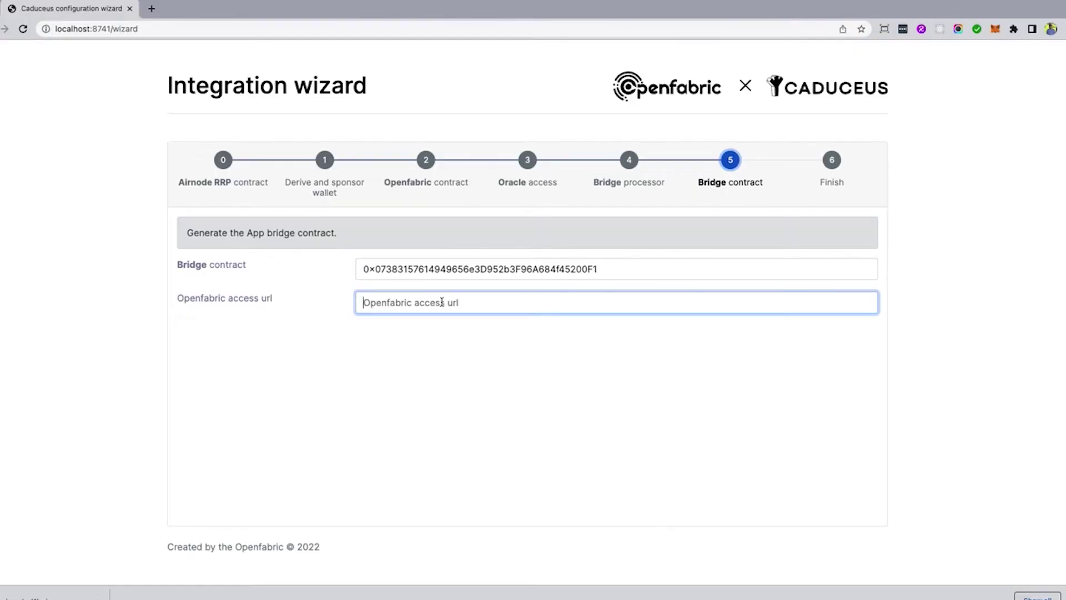
{"action": "type", "text": "https://dos.kognital.com/api/v1"}
{"action": "left_click", "coordinate": [522, 342]}
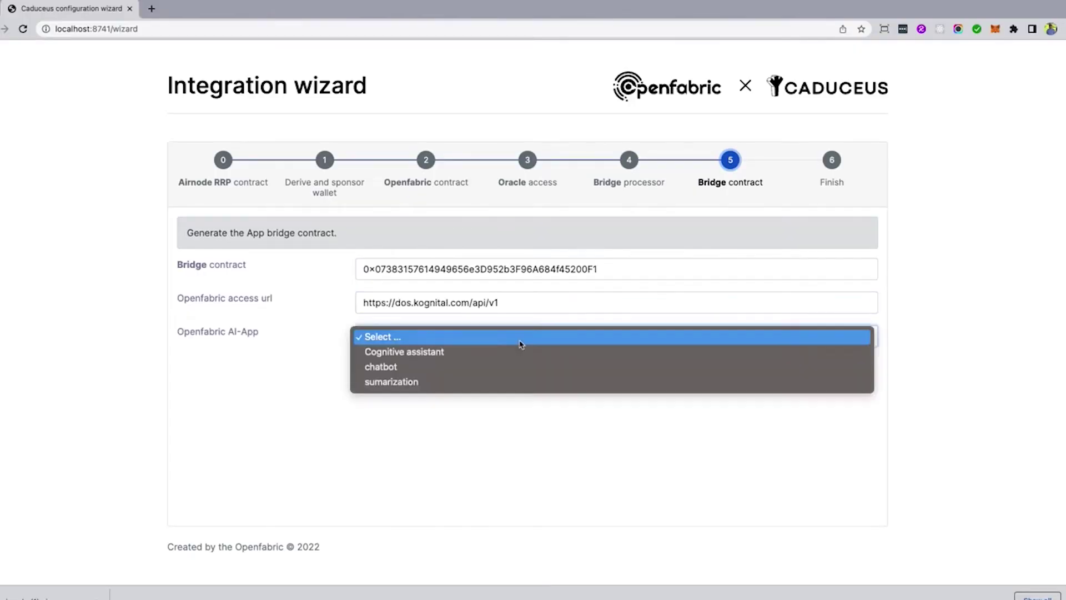
{"action": "left_click", "coordinate": [702, 387]}
{"action": "left_click", "coordinate": [675, 375]}
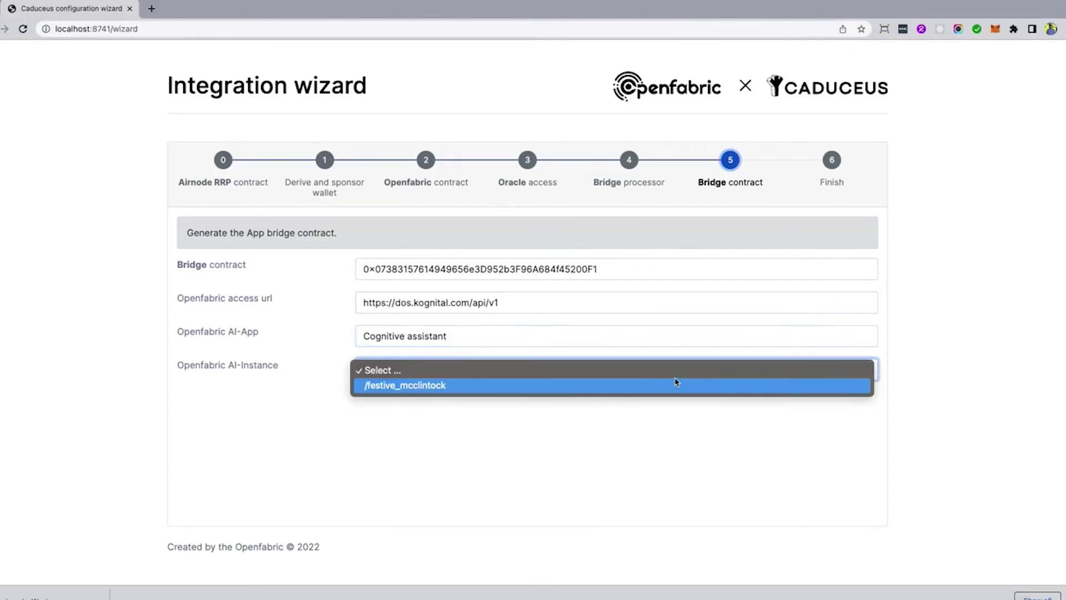
{"action": "left_click", "coordinate": [672, 385]}
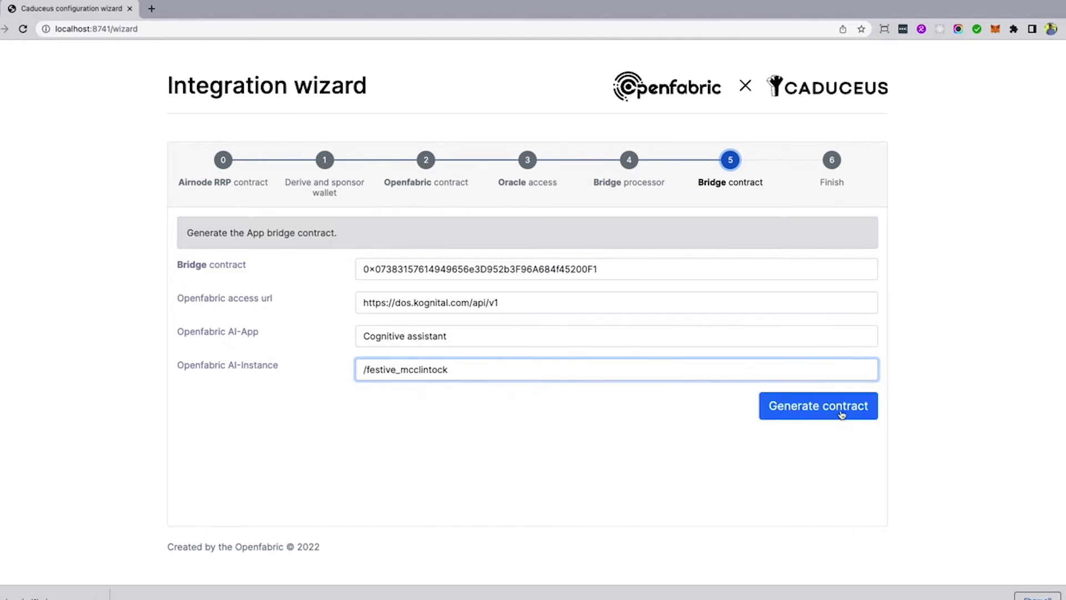
{"action": "left_click", "coordinate": [841, 414]}
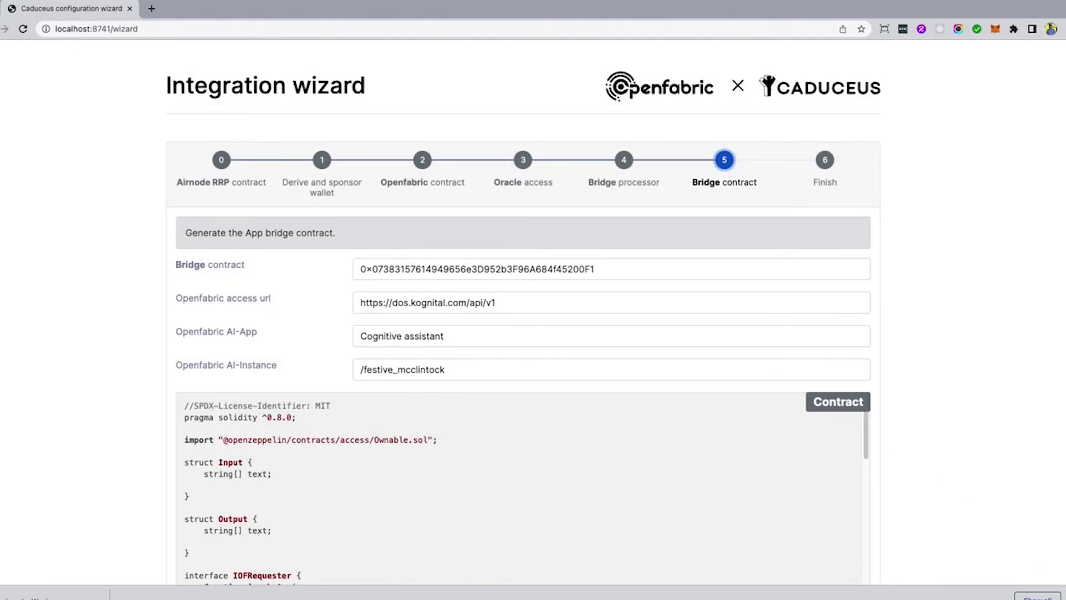
{"action": "scroll", "coordinate": [939, 516], "scroll_direction": "down", "scroll_amount": 2}
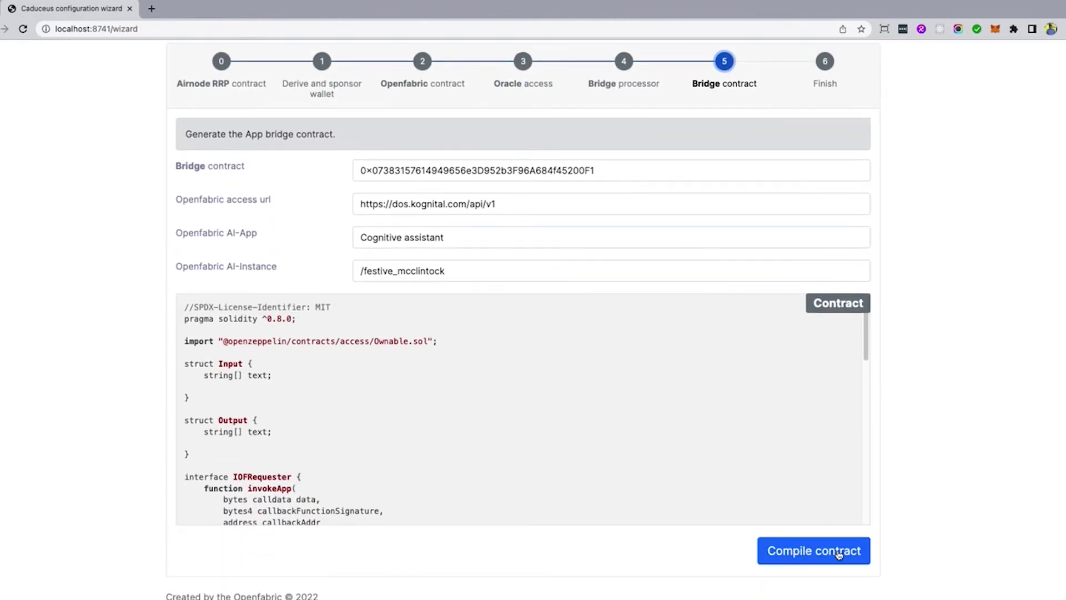
- Compile and deploy the Cognitive assistant bridge contract, confirming the deployment in MetaMask
{"action": "left_click", "coordinate": [837, 559]}
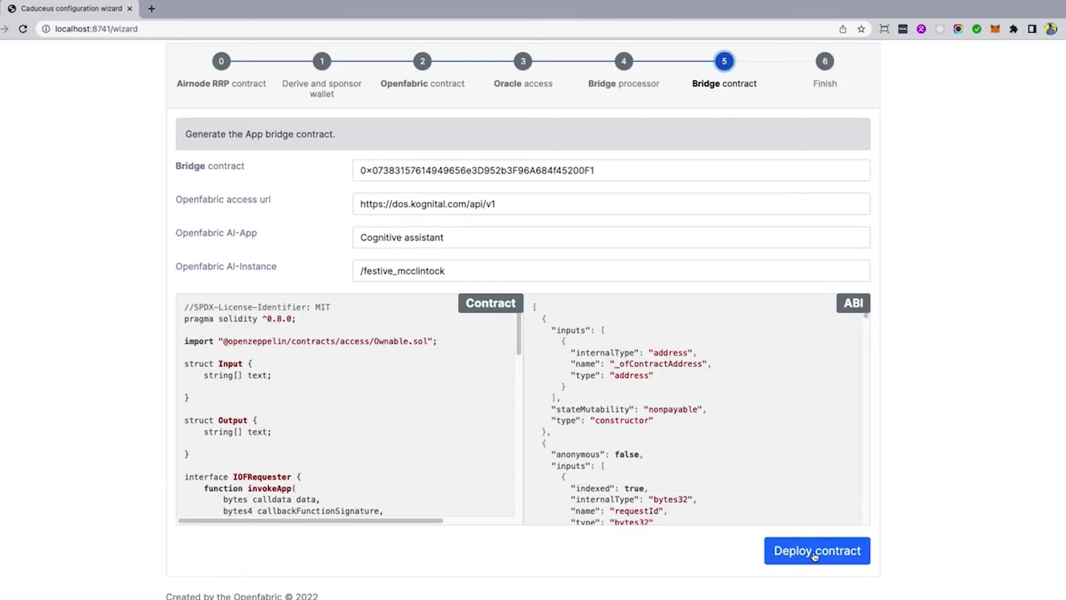
{"action": "left_click", "coordinate": [797, 550]}
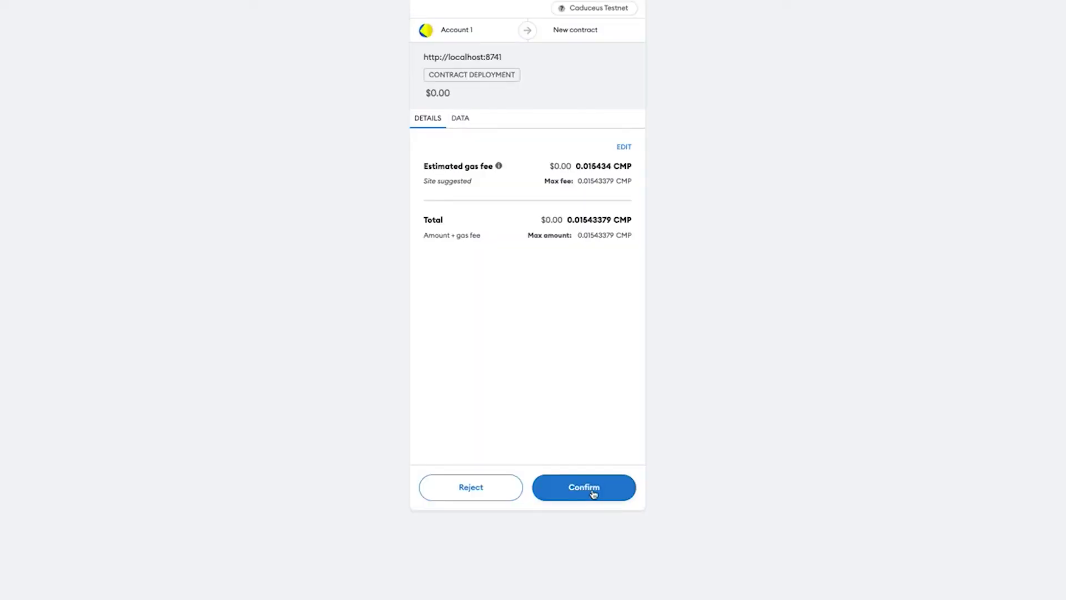
{"action": "left_click", "coordinate": [614, 492]}
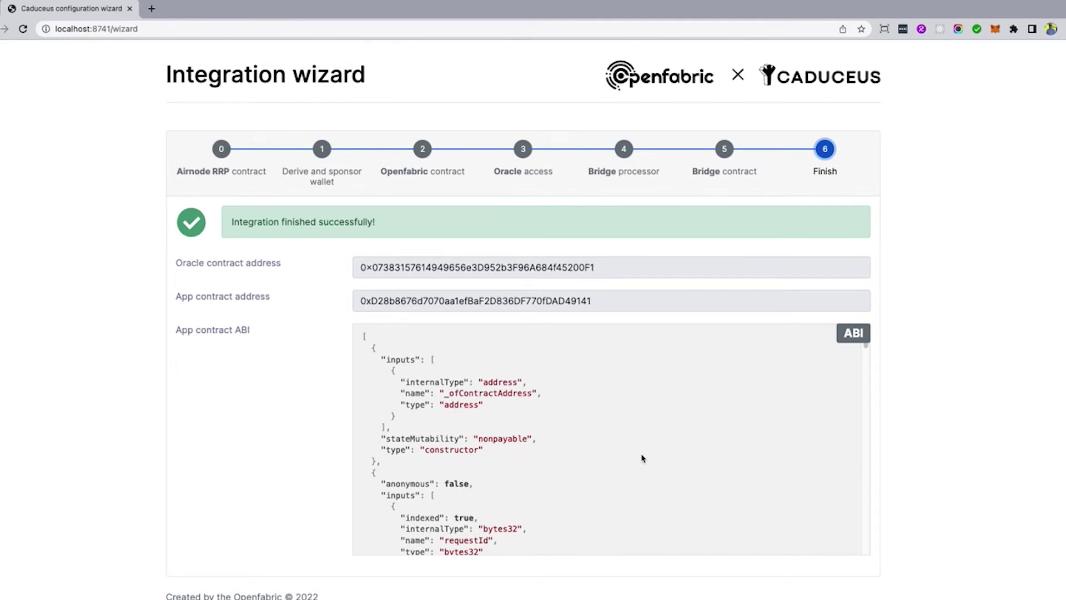
{"action": "scroll", "coordinate": [641, 457], "scroll_direction": "down", "scroll_amount": 5}
{"action": "scroll", "coordinate": [641, 457], "scroll_direction": "down", "scroll_amount": 5}
{"action": "scroll", "coordinate": [642, 457], "scroll_direction": "down", "scroll_amount": 5}
{"action": "scroll", "coordinate": [642, 457], "scroll_direction": "down", "scroll_amount": 5}
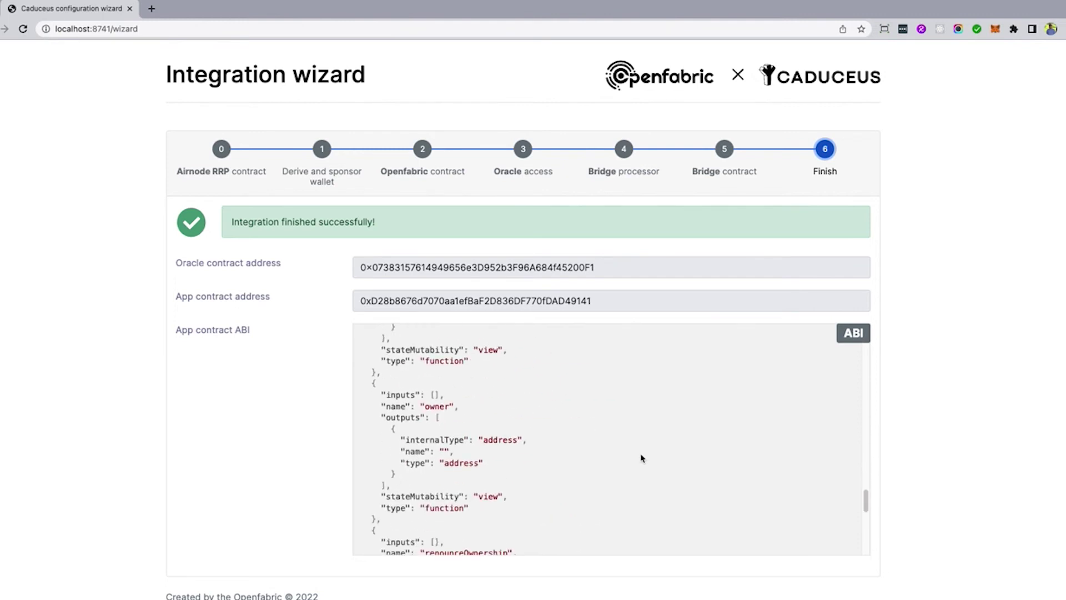
{"action": "type", "text": "unzip "}
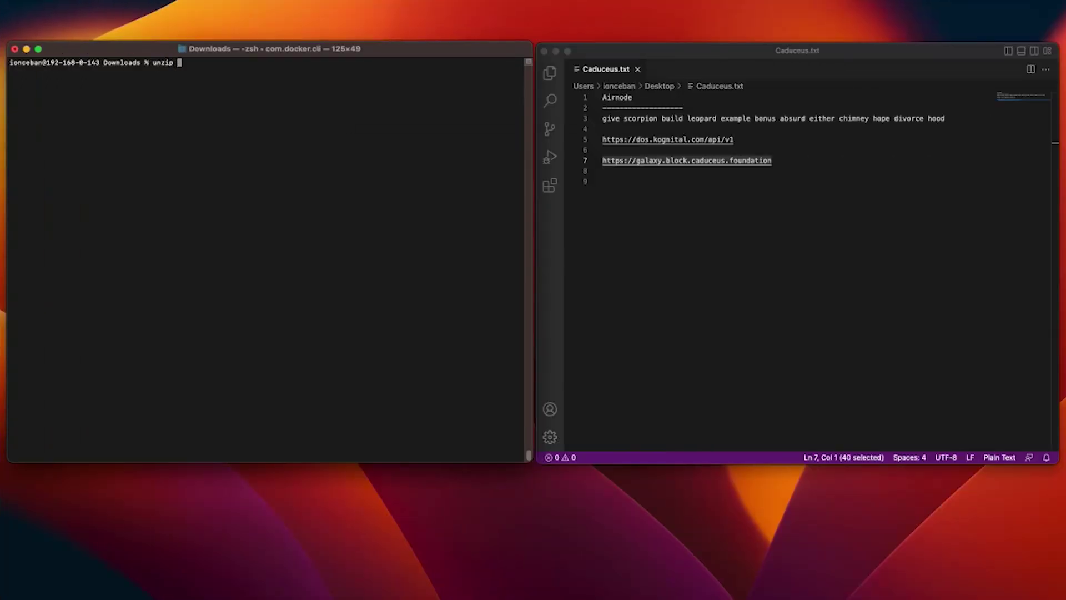
{"action": "type", "text": "airnode.zip"}
- Unzip airnode.zip, enter its folder, chmod 777 entrypoint.sh, and run ./entrypoint.sh
{"action": "key", "text": "Return"}
{"action": "type", "text": "cd "}
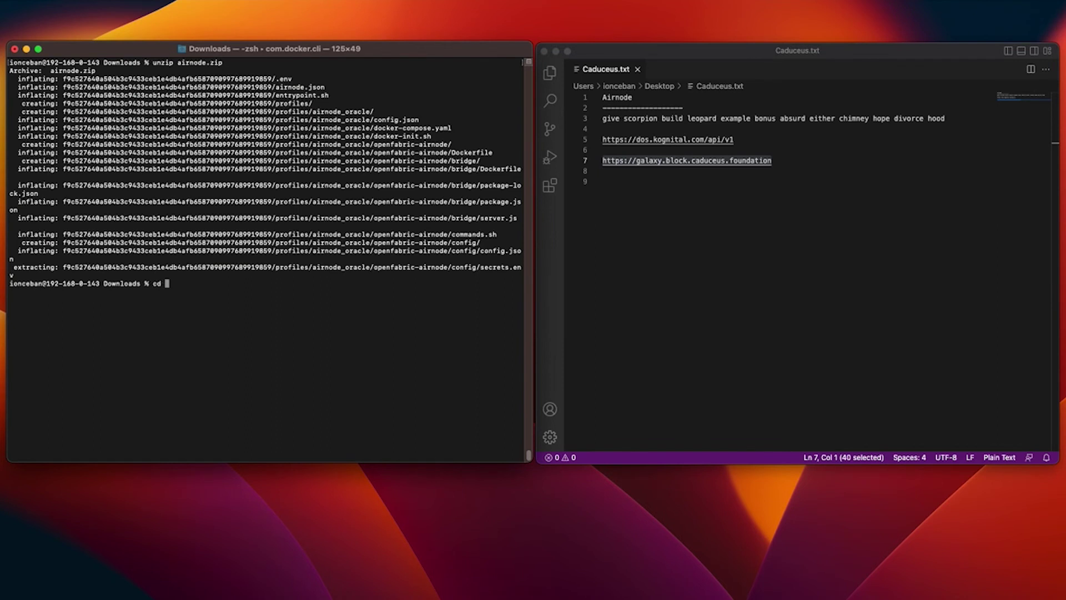
{"action": "type", "text": "f9"}
{"action": "key", "text": "Tab"}
{"action": "key", "text": "Return"}
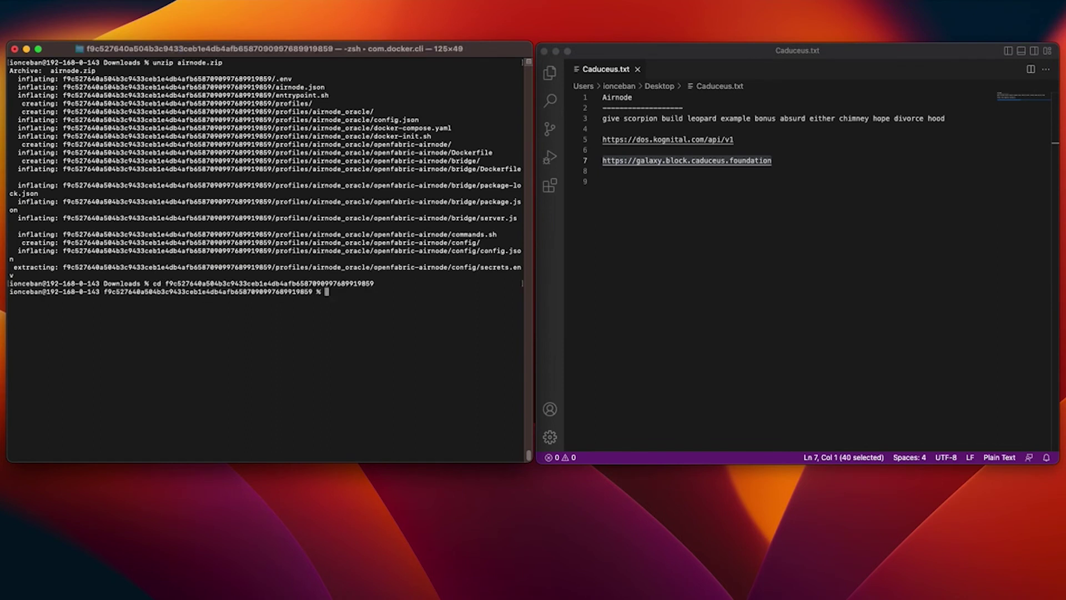
{"action": "type", "text": "chmod "}
{"action": "type", "text": "777"}
{"action": "type", "text": " en"}
{"action": "key", "text": "Tab"}
{"action": "key", "text": "Return"}
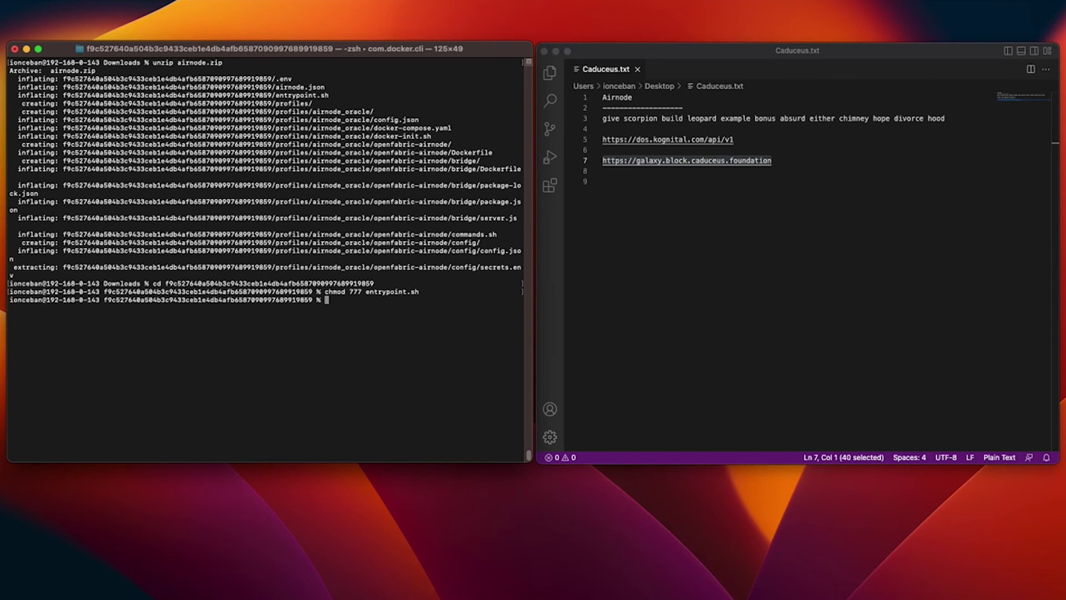
{"action": "type", "text": "./"}
{"action": "type", "text": "en"}
{"action": "key", "text": "Tab"}
{"action": "key", "text": "Return"}
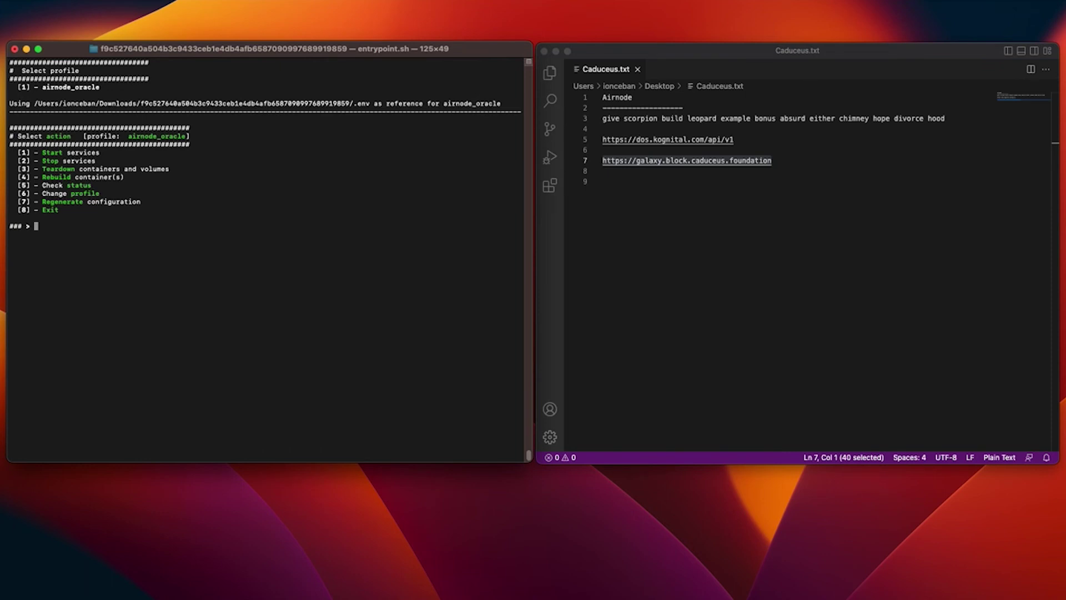
{"action": "type", "text": "1"}
- Choose option 1 (Start services) for airnode_oracle, then return to the wizard's results
{"action": "key", "text": "Return"}
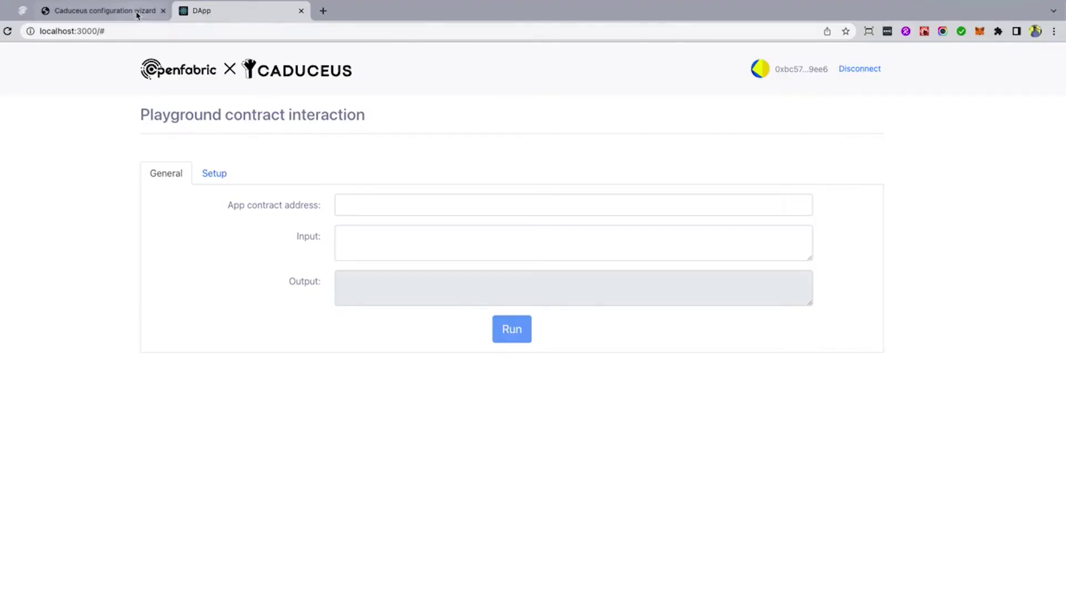
{"action": "left_click", "coordinate": [125, 10]}
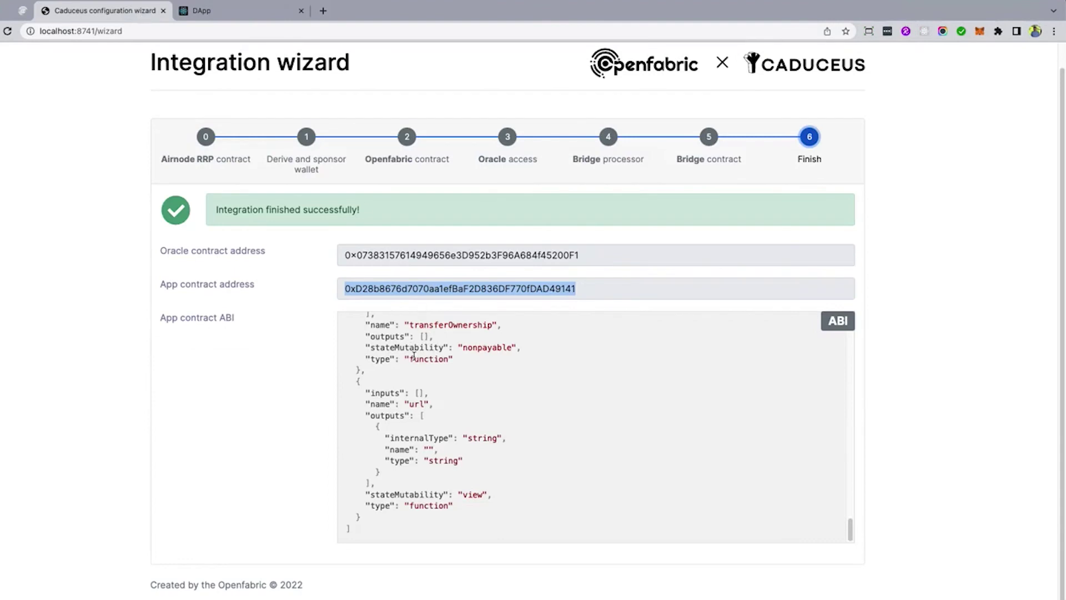
{"action": "scroll", "coordinate": [414, 357], "scroll_direction": "up", "scroll_amount": 15}
{"action": "scroll", "coordinate": [414, 357], "scroll_direction": "up", "scroll_amount": 2}
- Copy the app contract ABI into the Abi field of the DApp playground's Setup tab
{"action": "left_click", "coordinate": [357, 329]}
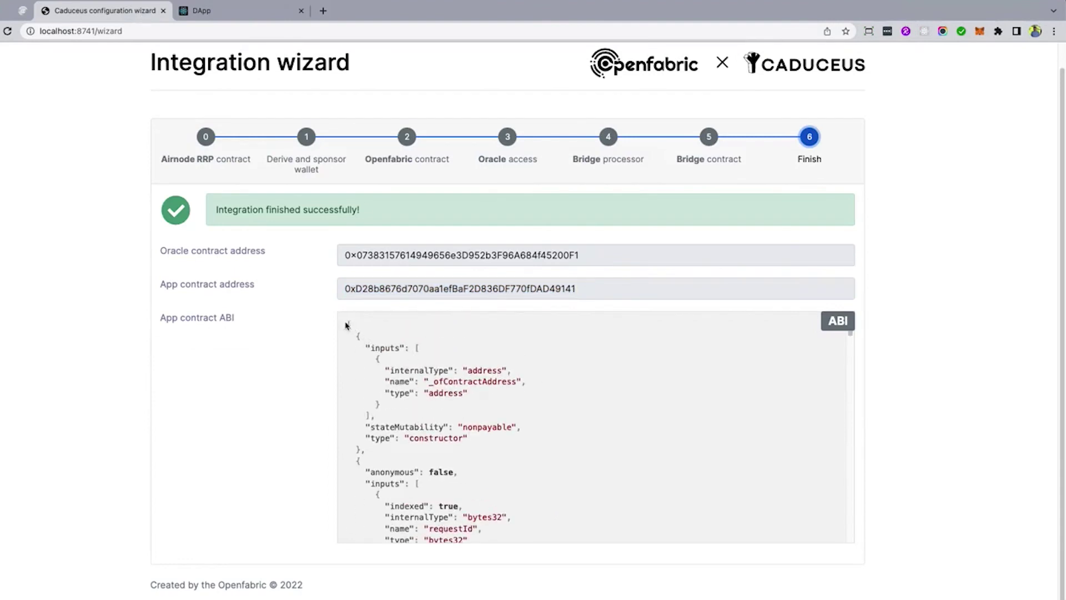
{"action": "left_click_drag", "start_coordinate": [346, 325], "coordinate": [403, 531]}
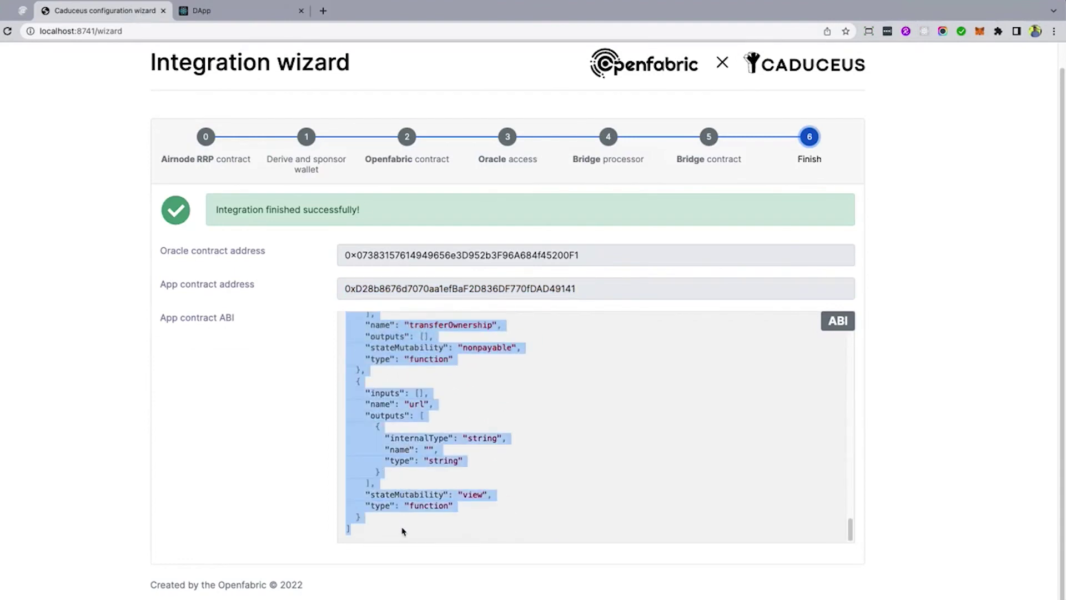
{"action": "left_click", "coordinate": [234, 13]}
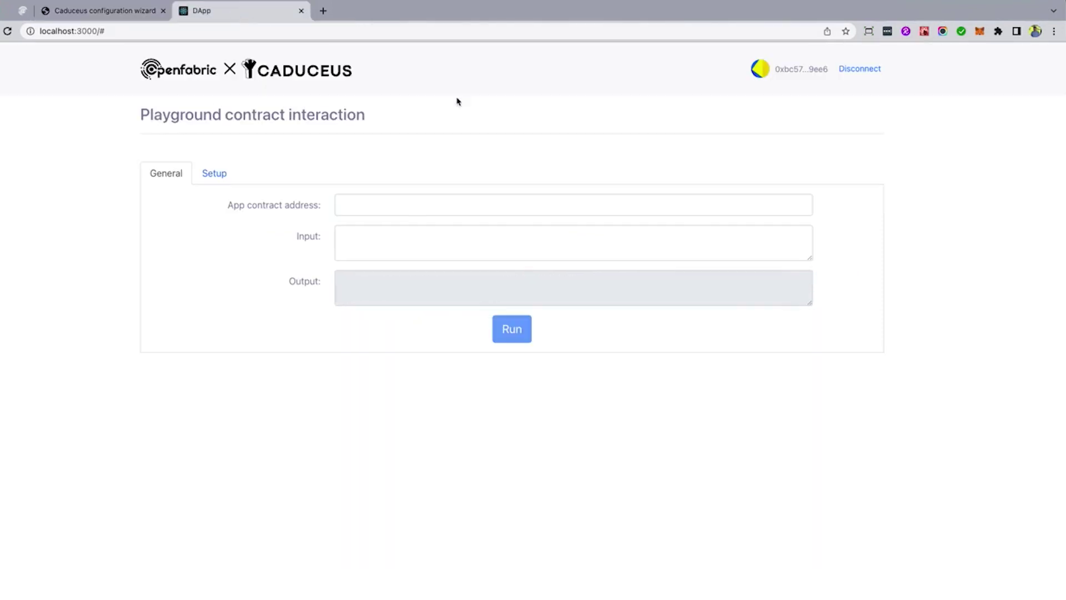
{"action": "left_click", "coordinate": [208, 180]}
{"action": "left_click", "coordinate": [408, 257]}
{"action": "key", "text": "ctrl+v"}
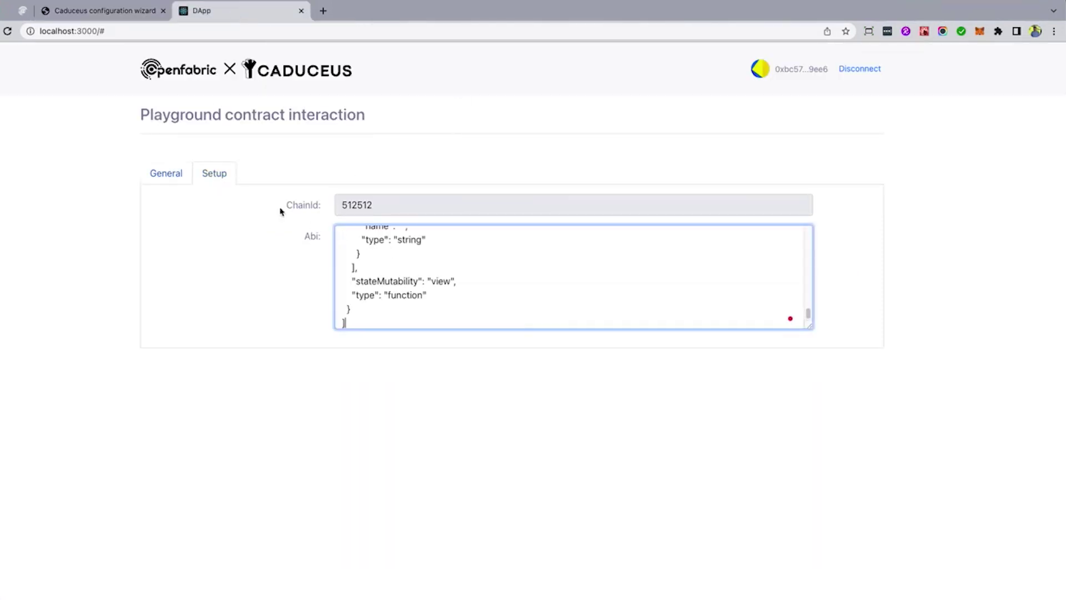
{"action": "left_click", "coordinate": [165, 174]}
- Copy the app contract address from the wizard and return to the DApp playground
{"action": "left_click", "coordinate": [129, 13]}
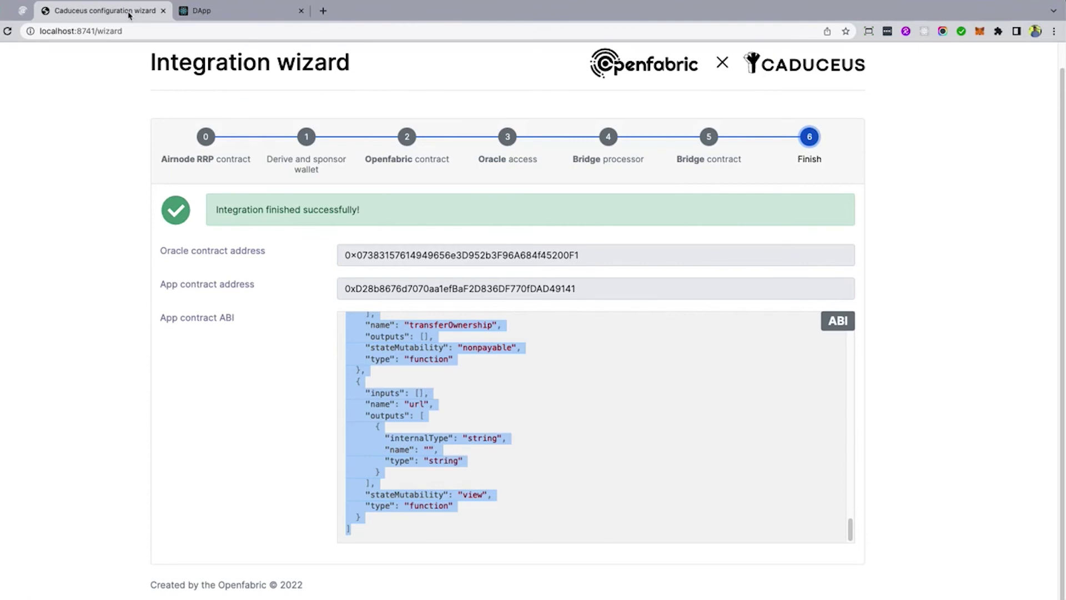
{"action": "scroll", "coordinate": [485, 334], "scroll_direction": "up", "scroll_amount": 5}
{"action": "left_click_drag", "start_coordinate": [616, 303], "coordinate": [345, 296]}
{"action": "key", "text": "ctrl+c"}
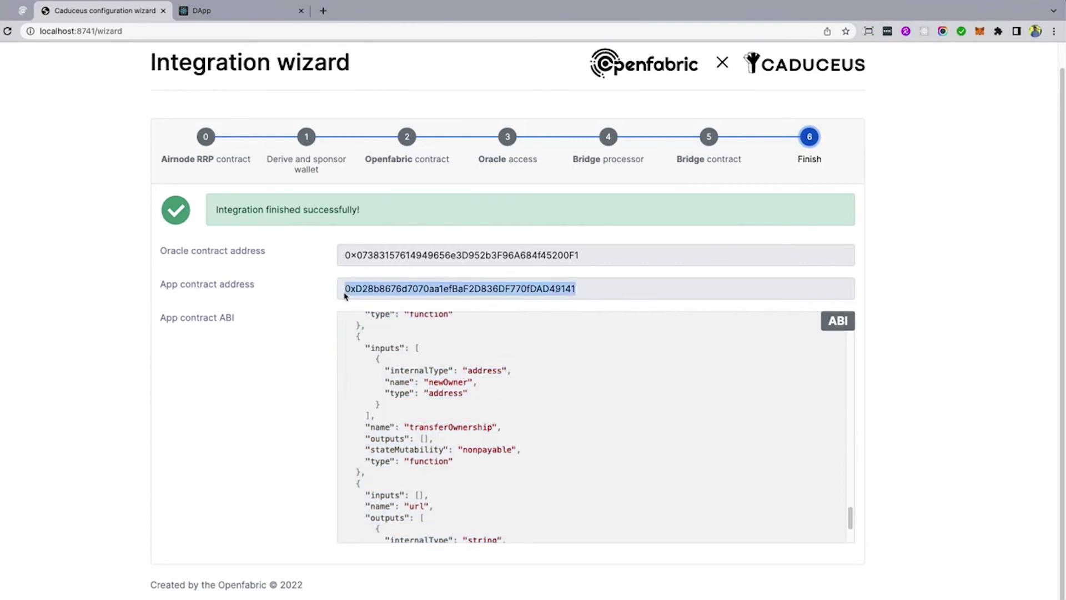
{"action": "left_click", "coordinate": [199, 15]}
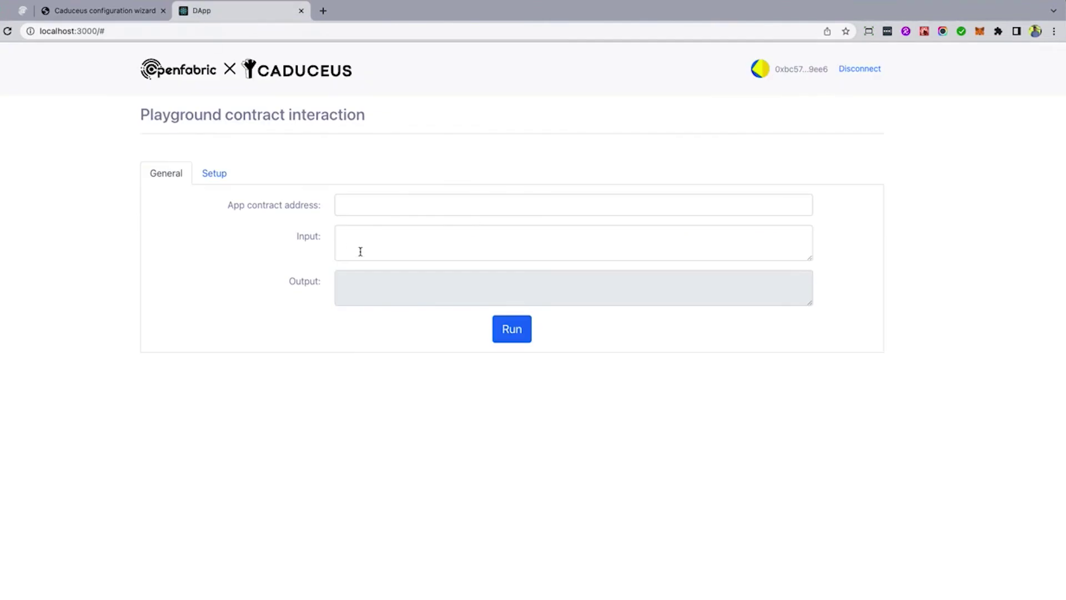
- Run 'What is ai' against the pasted app contract address and confirm the MetaMask transaction
{"action": "left_click", "coordinate": [377, 205]}
{"action": "key", "text": "ctrl+v"}
{"action": "left_click", "coordinate": [382, 236]}
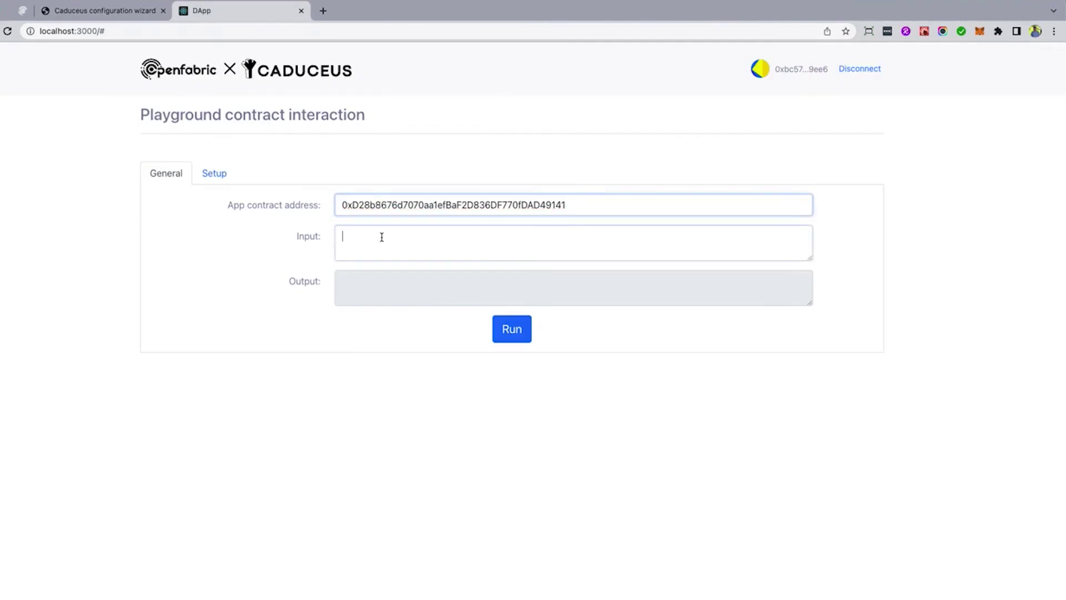
{"action": "type", "text": "What i"}
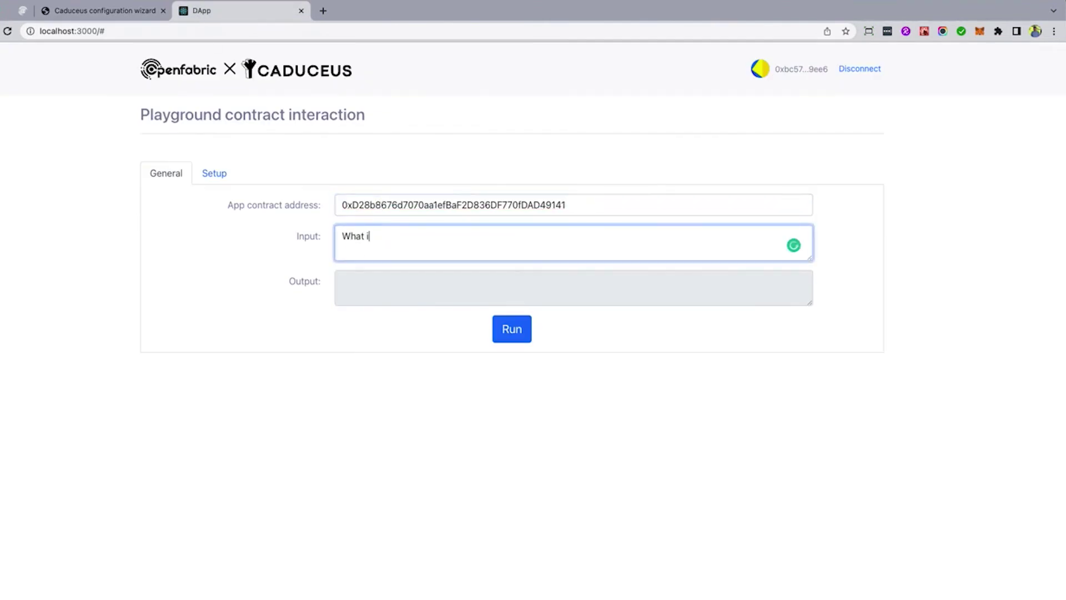
{"action": "type", "text": "s ai"}
{"action": "left_click", "coordinate": [520, 333]}
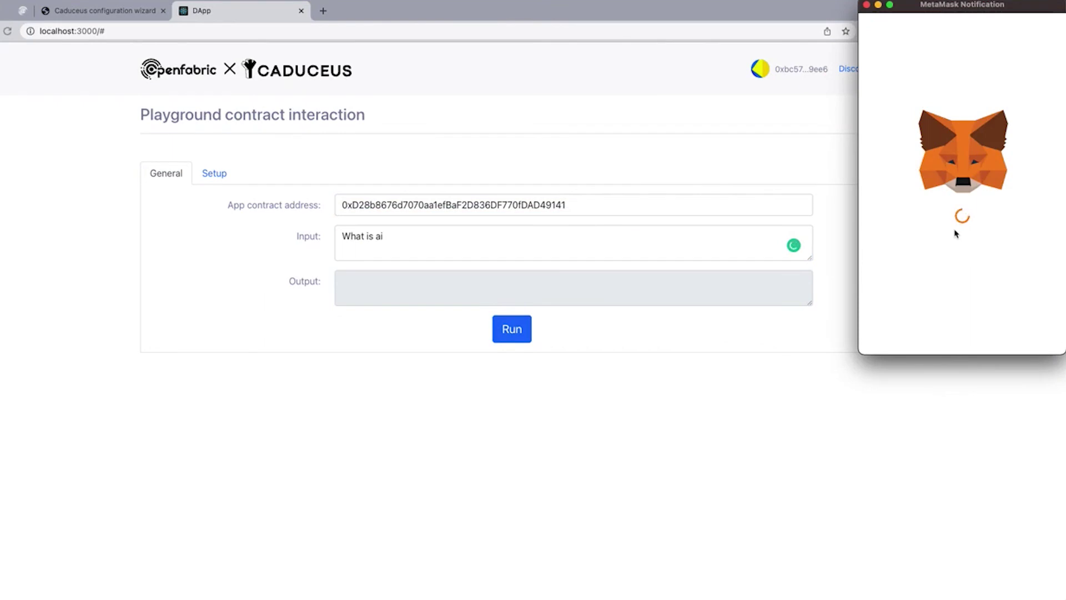
{"action": "scroll", "coordinate": [978, 275], "scroll_direction": "down", "scroll_amount": 3}
{"action": "left_click", "coordinate": [995, 334]}
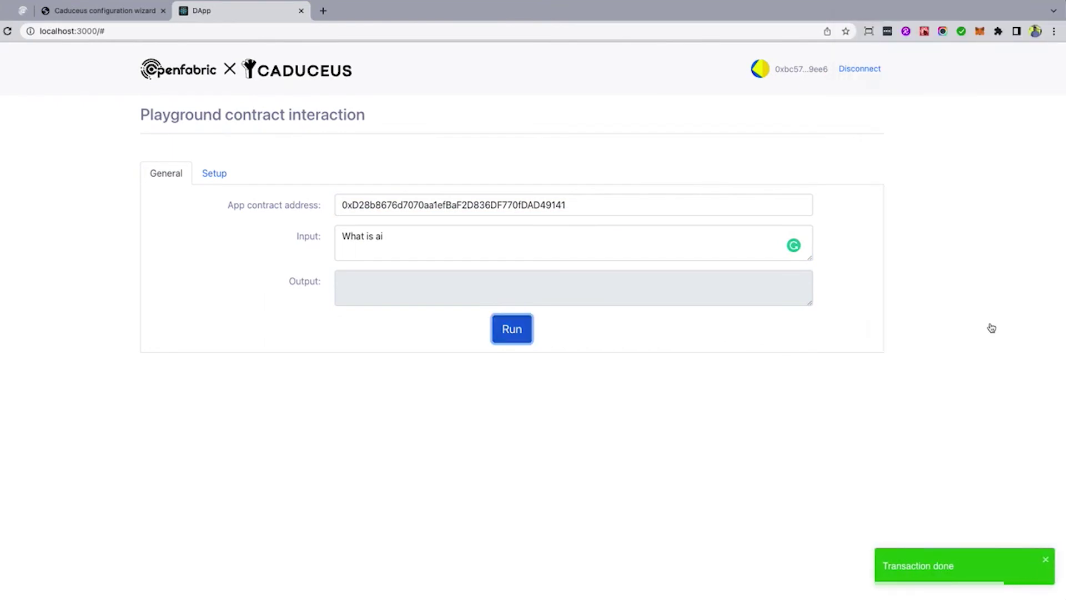